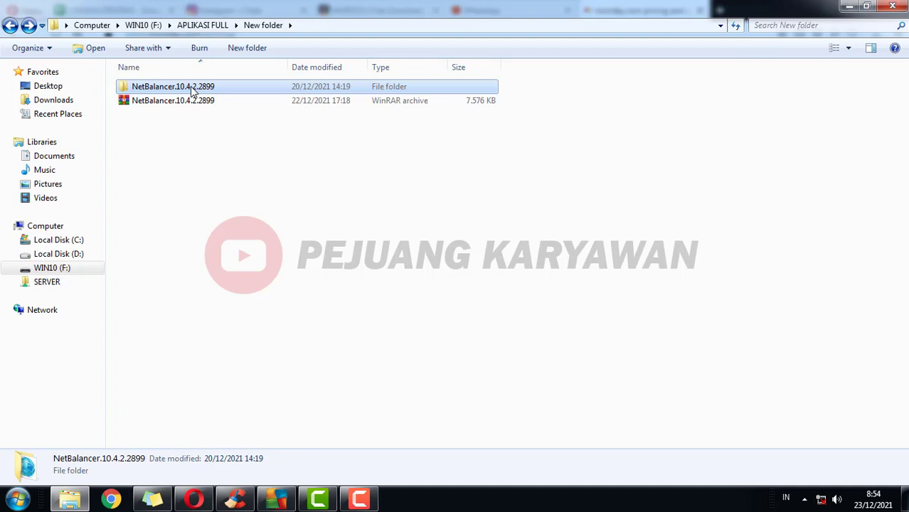
Run Setup from the NetBalancer.10.4.2.2899 folder and accept the license agreement.
{"action": "double_click", "coordinate": [192, 91]}
{"action": "left_click", "coordinate": [141, 101]}
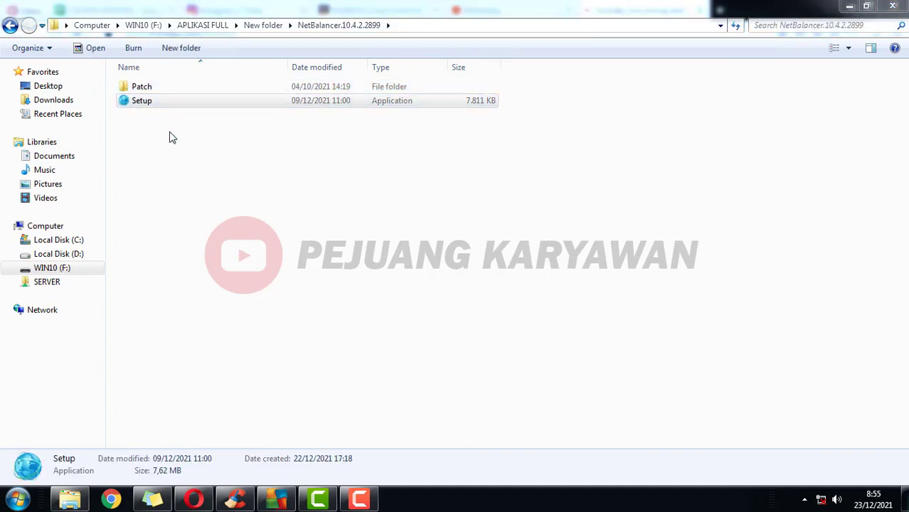
{"action": "left_click", "coordinate": [534, 356]}
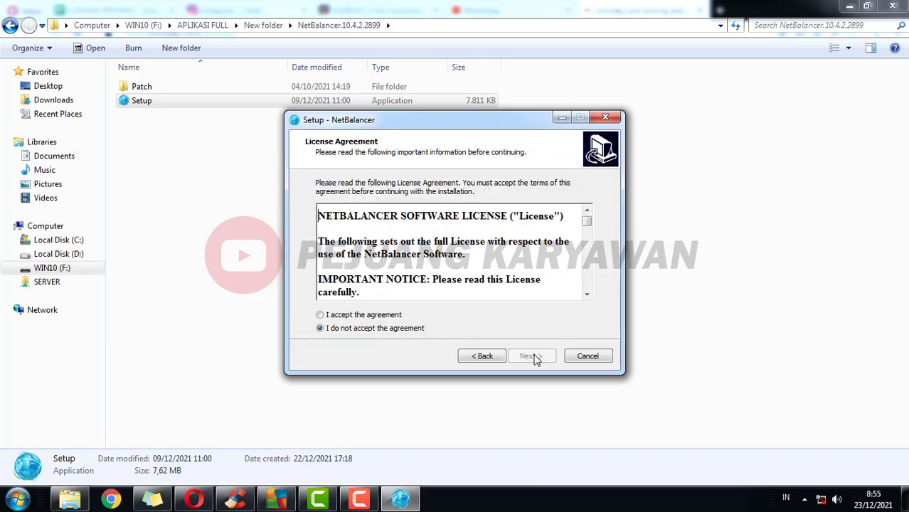
{"action": "left_click", "coordinate": [400, 315]}
{"action": "left_click", "coordinate": [548, 358]}
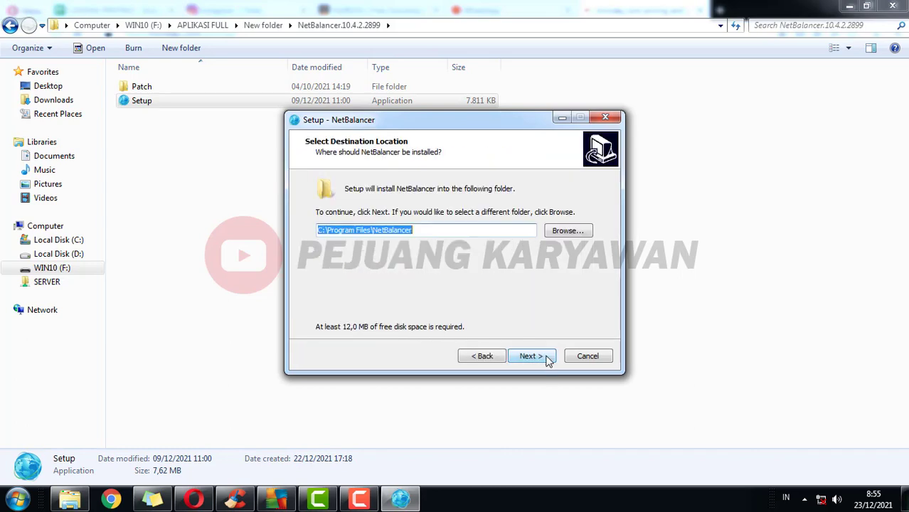
Keep the default destination C:\Program Files\NetBalancer and the desktop icon option, and start the installation.
{"action": "left_click", "coordinate": [532, 357]}
{"action": "left_click", "coordinate": [532, 356]}
{"action": "left_click", "coordinate": [532, 356]}
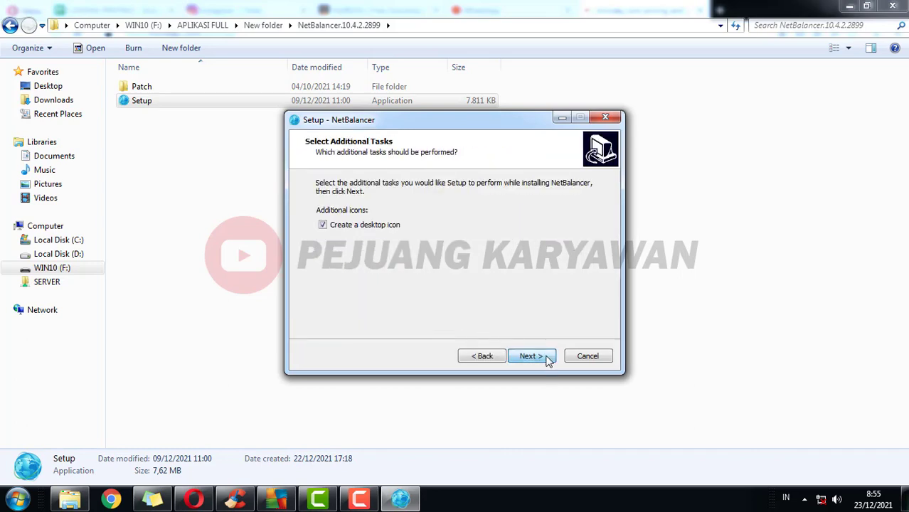
{"action": "left_click", "coordinate": [547, 357]}
{"action": "left_click", "coordinate": [547, 357]}
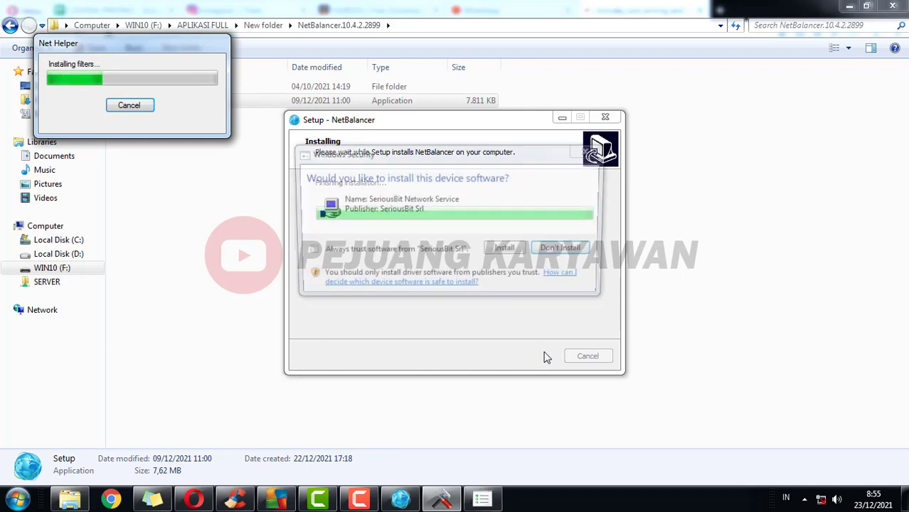
Allow the SeriousBit Network Service device software to install and finish the setup with the option to restart the computer later.
{"action": "left_click", "coordinate": [518, 250]}
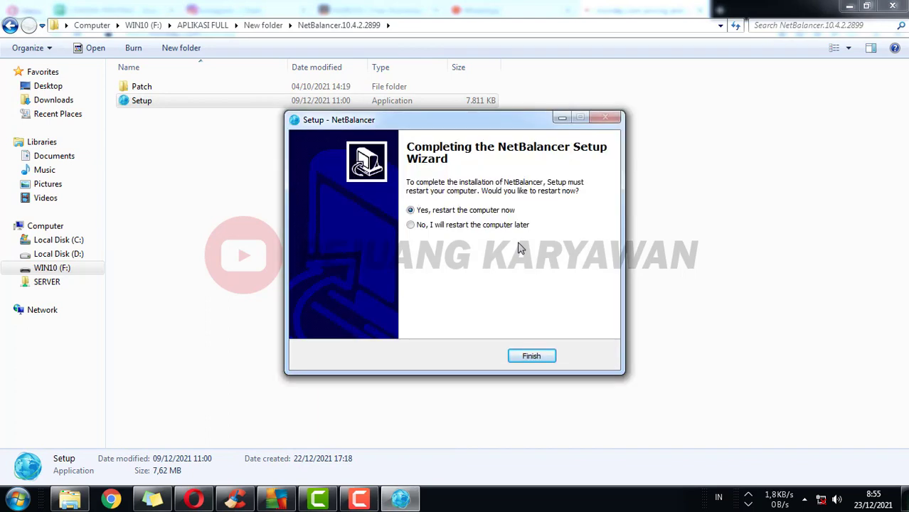
{"action": "left_click", "coordinate": [501, 230]}
{"action": "left_click", "coordinate": [534, 356]}
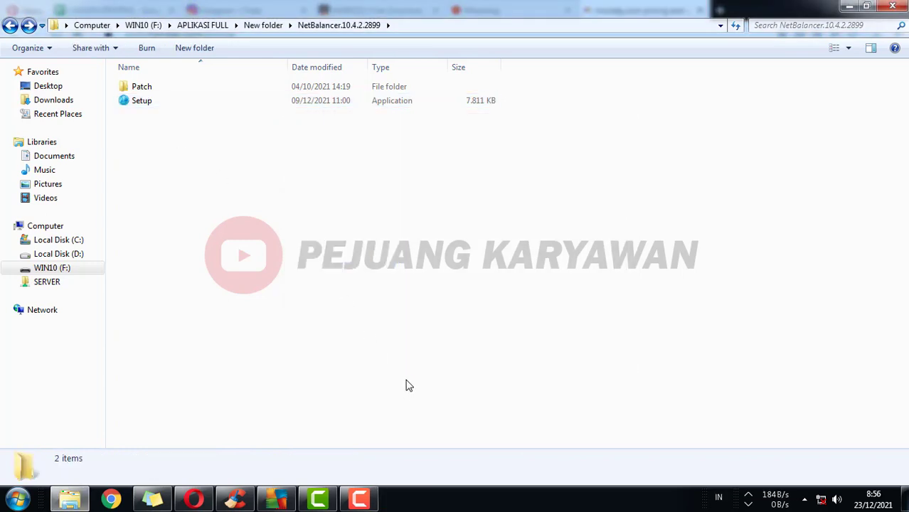
Open Windows Task Manager, maximize it, and look through the running processes for NetBalancer.
{"action": "right_click", "coordinate": [508, 502]}
{"action": "left_click", "coordinate": [540, 459]}
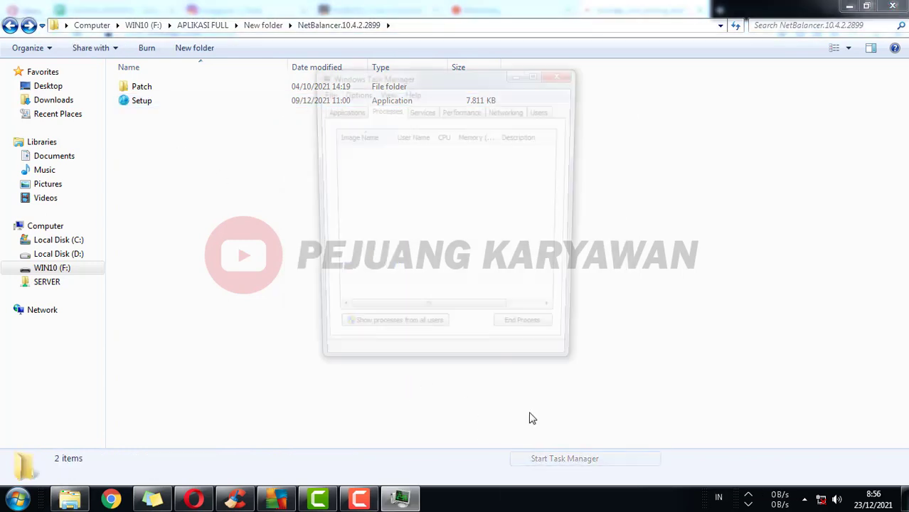
{"action": "left_click", "coordinate": [363, 197]}
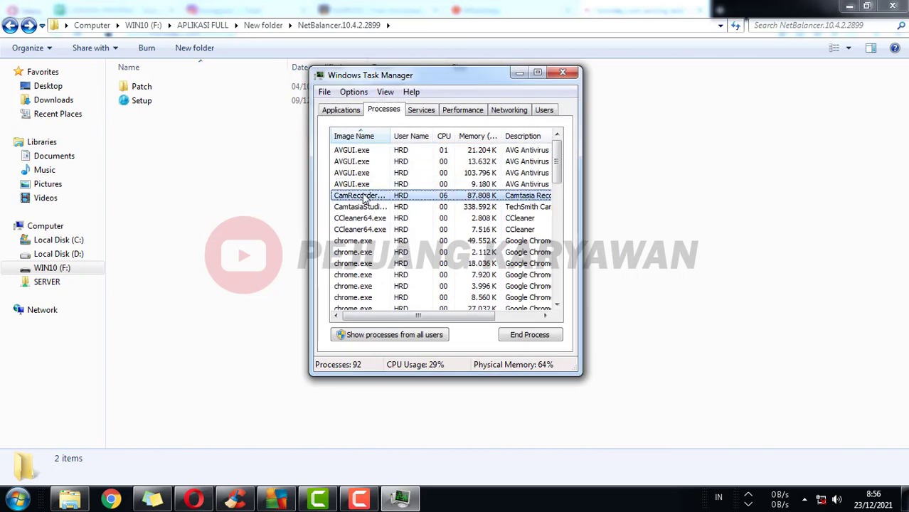
{"action": "scroll", "coordinate": [377, 264], "scroll_direction": "down", "scroll_amount": 3}
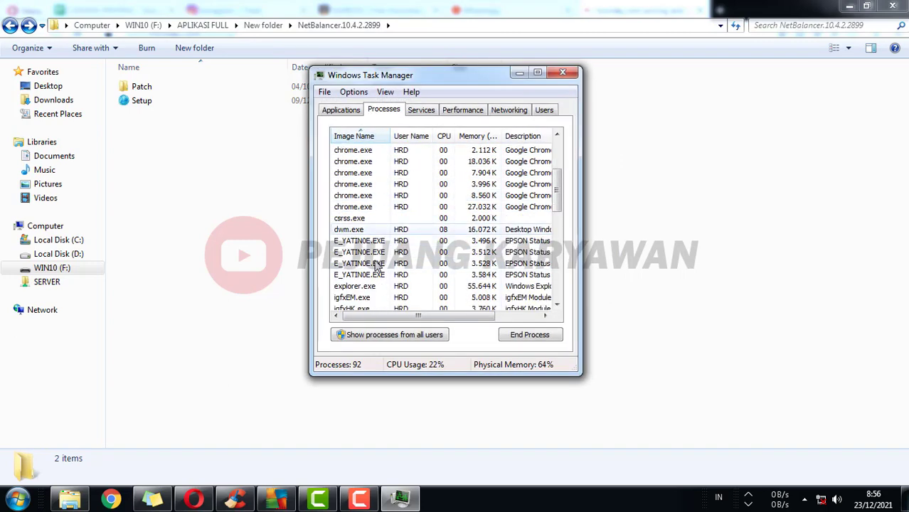
{"action": "scroll", "coordinate": [377, 265], "scroll_direction": "down", "scroll_amount": 3}
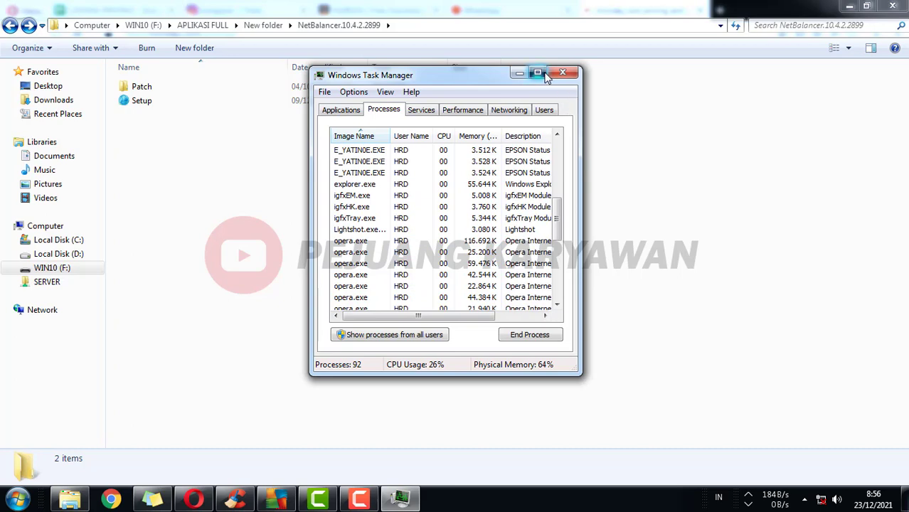
{"action": "left_click", "coordinate": [538, 74]}
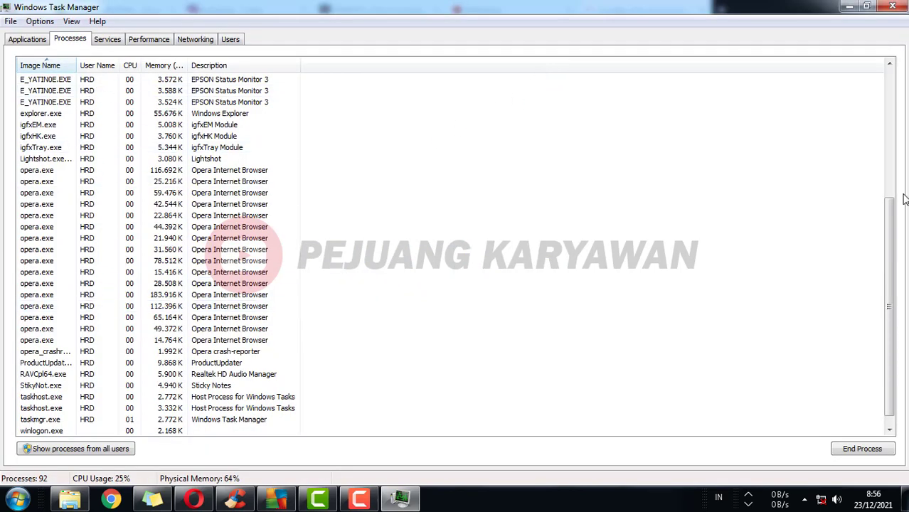
{"action": "left_click_drag", "start_coordinate": [889, 211], "coordinate": [892, 226]}
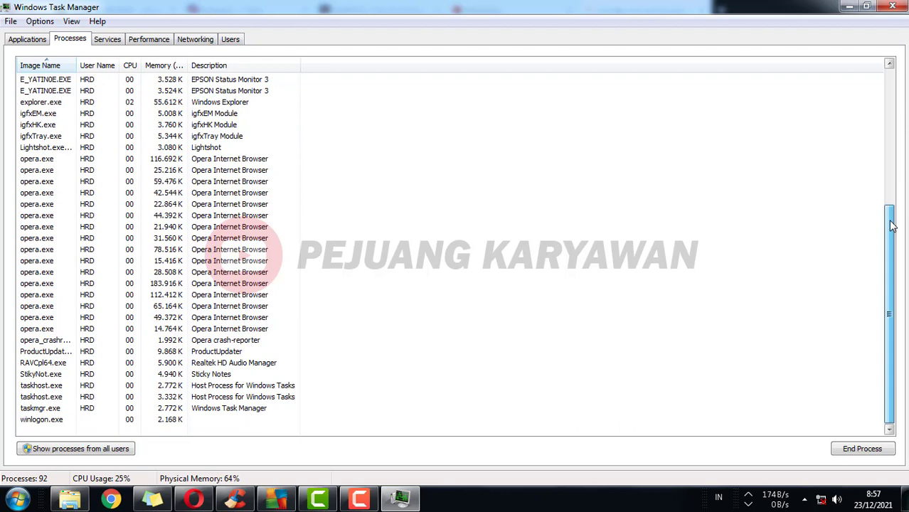
{"action": "left_click_drag", "start_coordinate": [892, 226], "coordinate": [896, 74]}
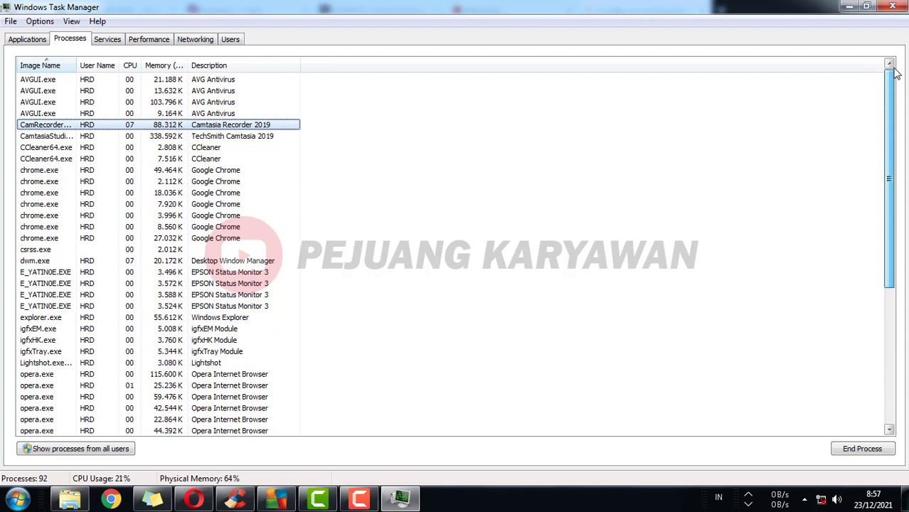
{"action": "left_click_drag", "start_coordinate": [891, 79], "coordinate": [891, 268]}
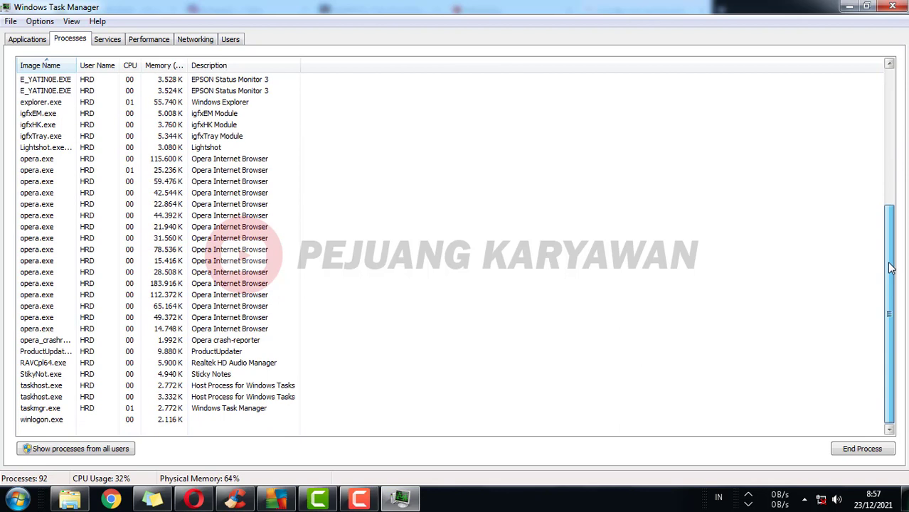
Check the list of running applications for a NetBalancer entry.
{"action": "left_click", "coordinate": [53, 40]}
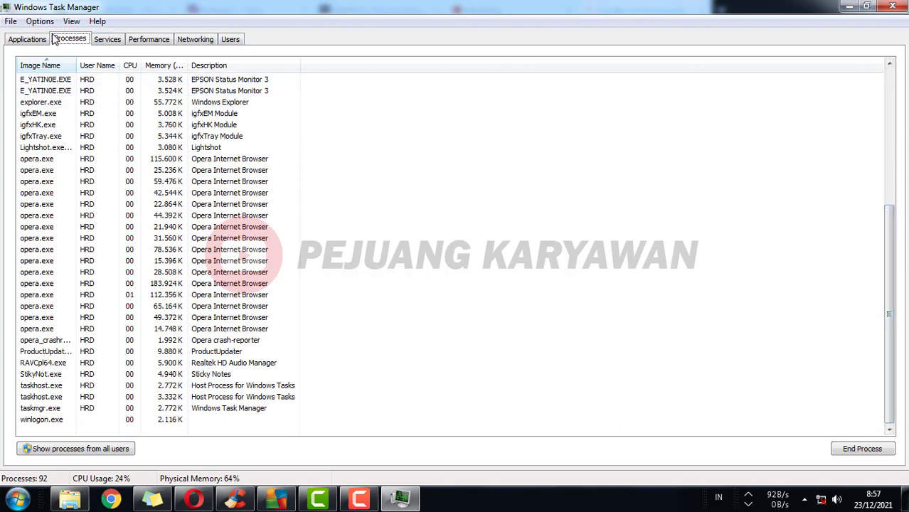
{"action": "left_click", "coordinate": [28, 39]}
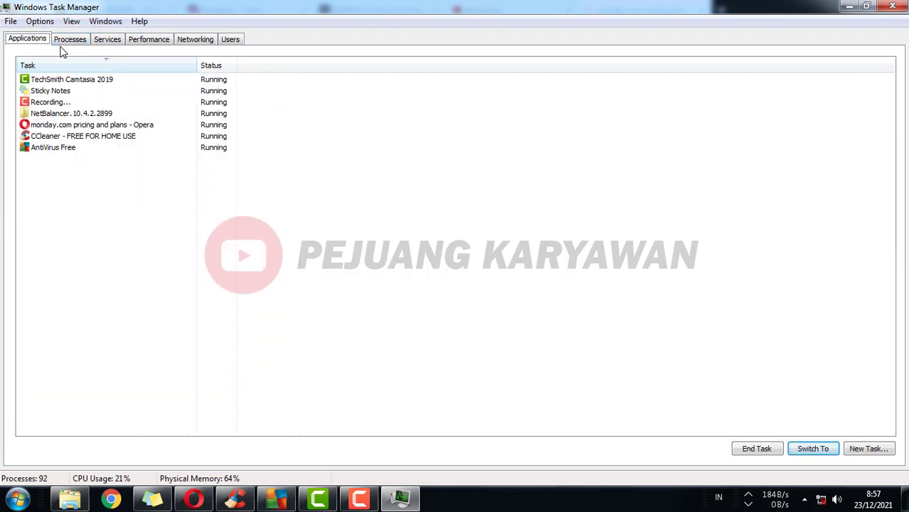
{"action": "left_click", "coordinate": [93, 116]}
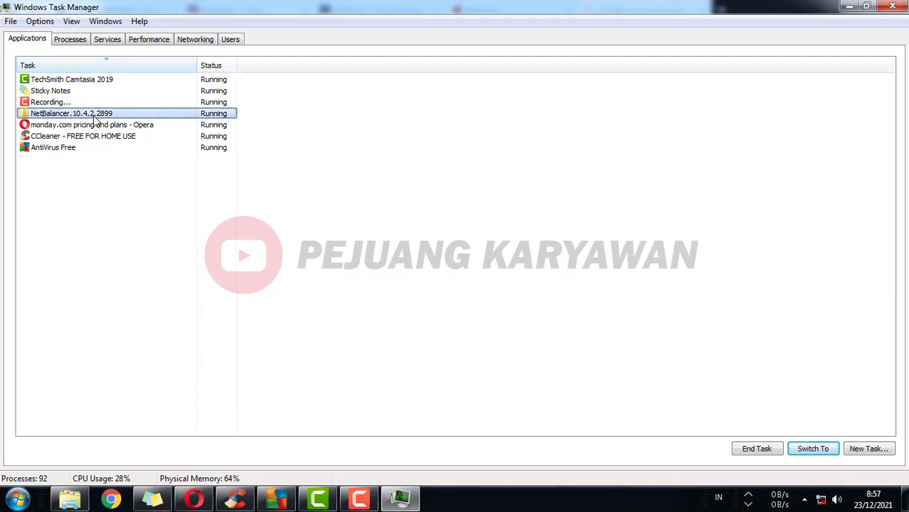
Find NetBalancerService in Task Manager's list of services and select it.
{"action": "left_click", "coordinate": [152, 39]}
{"action": "left_click", "coordinate": [107, 39]}
{"action": "left_click", "coordinate": [135, 363]}
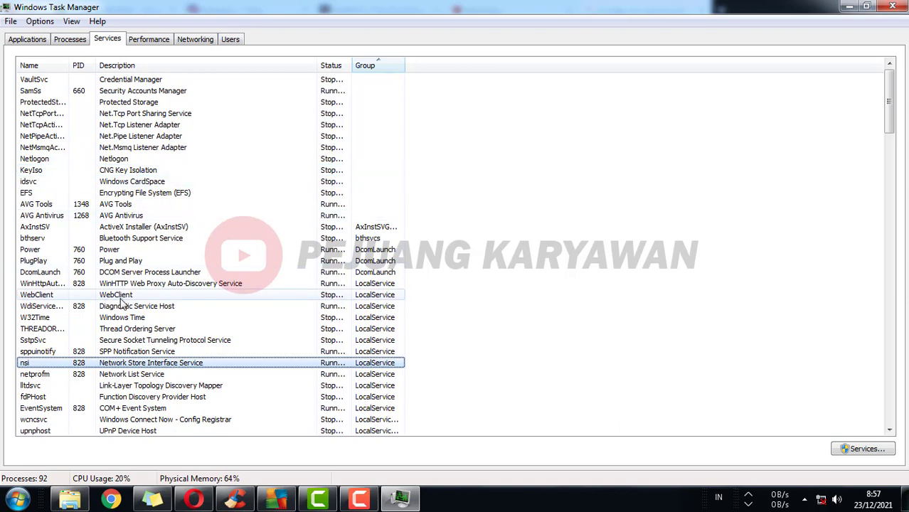
{"action": "scroll", "coordinate": [126, 313], "scroll_direction": "down", "scroll_amount": 2}
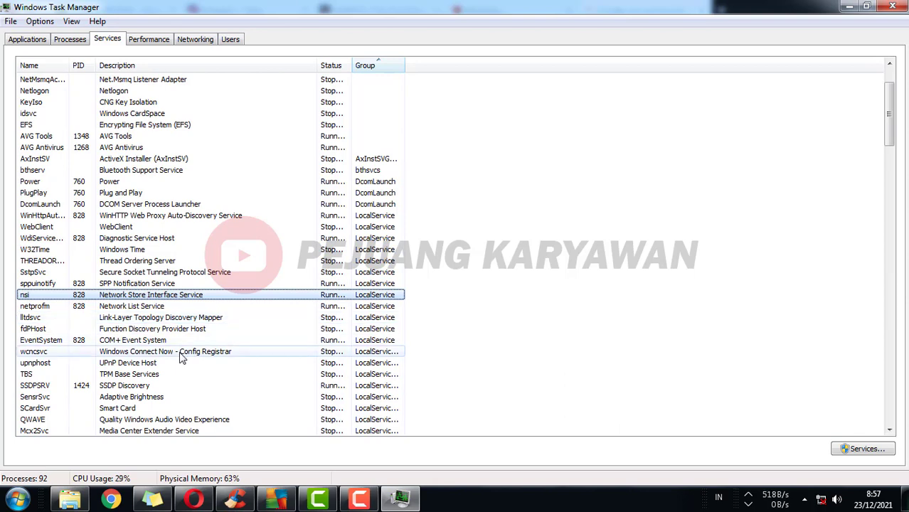
{"action": "scroll", "coordinate": [182, 358], "scroll_direction": "down", "scroll_amount": 1}
{"action": "scroll", "coordinate": [182, 356], "scroll_direction": "down", "scroll_amount": 4}
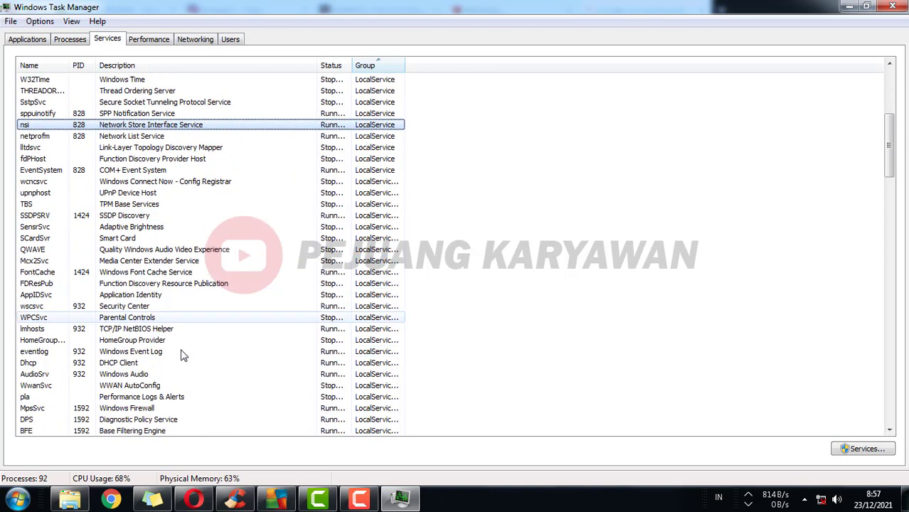
{"action": "scroll", "coordinate": [190, 370], "scroll_direction": "down", "scroll_amount": 1}
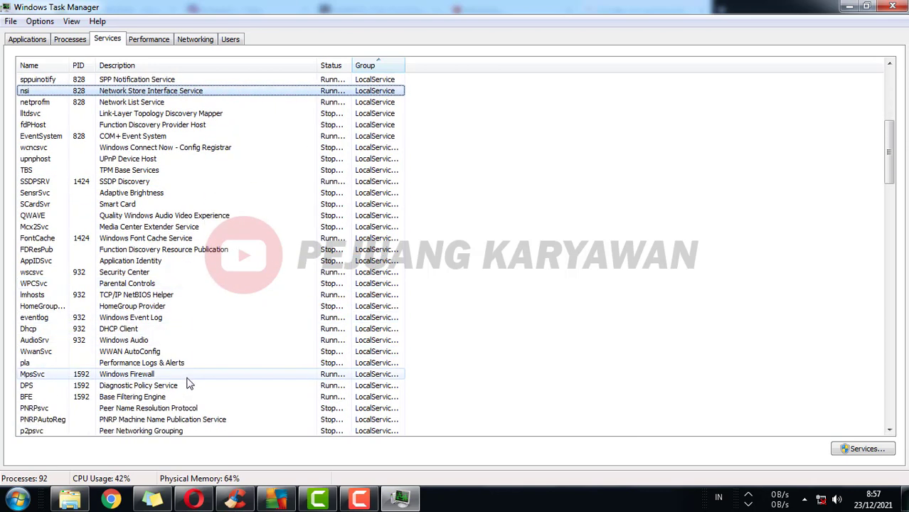
{"action": "scroll", "coordinate": [190, 384], "scroll_direction": "down", "scroll_amount": 3}
{"action": "scroll", "coordinate": [174, 363], "scroll_direction": "down", "scroll_amount": 2}
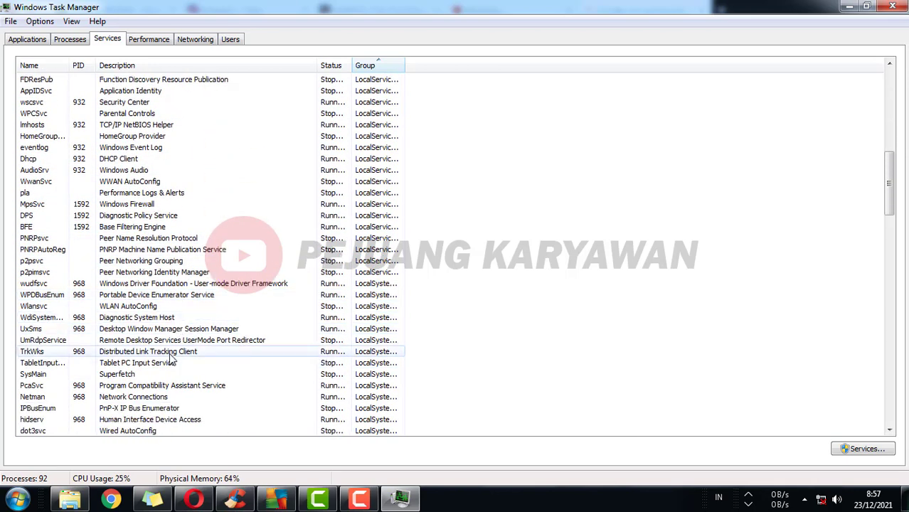
{"action": "scroll", "coordinate": [170, 361], "scroll_direction": "down", "scroll_amount": 2}
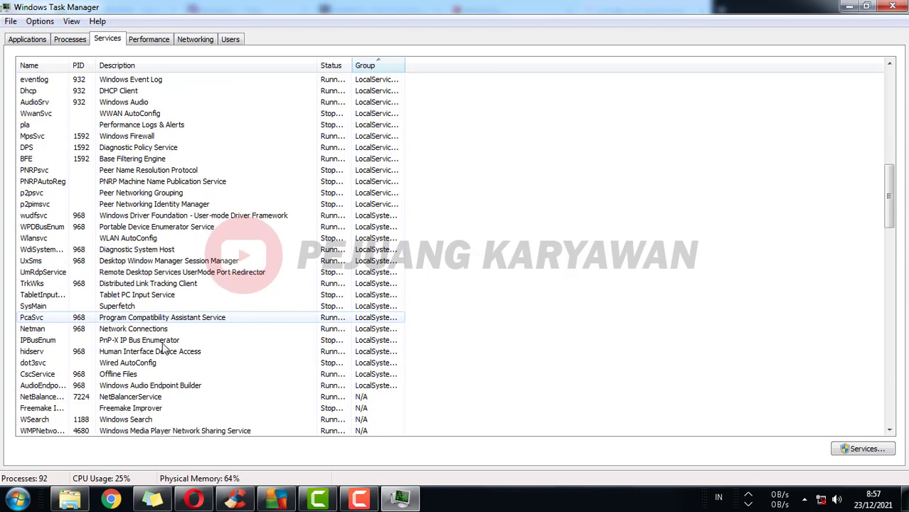
{"action": "left_click", "coordinate": [157, 399]}
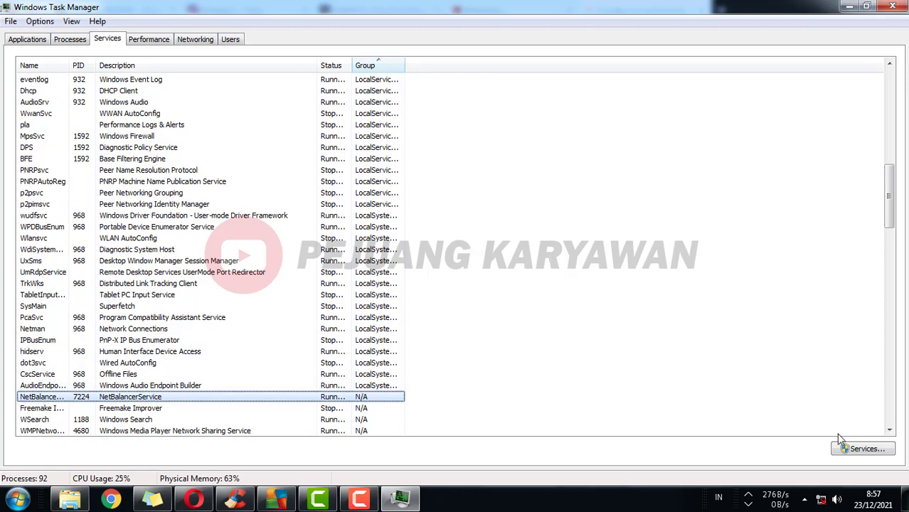
Open the Windows Services console from Task Manager and select NetBalancerService.
{"action": "left_click", "coordinate": [862, 449]}
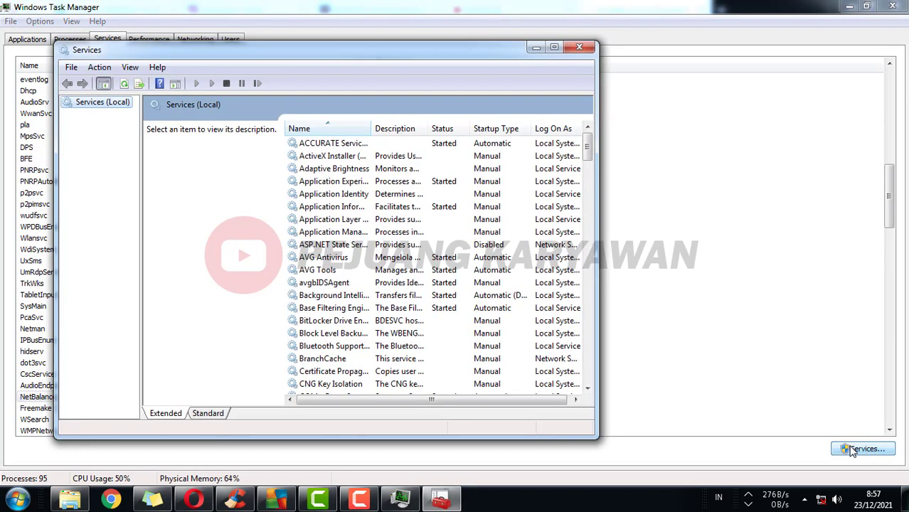
{"action": "left_click", "coordinate": [334, 295]}
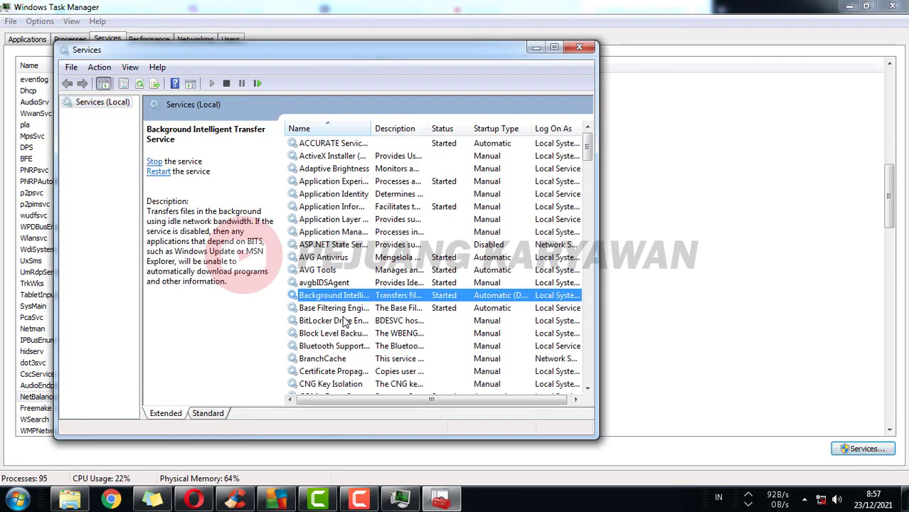
{"action": "key", "text": "n"}
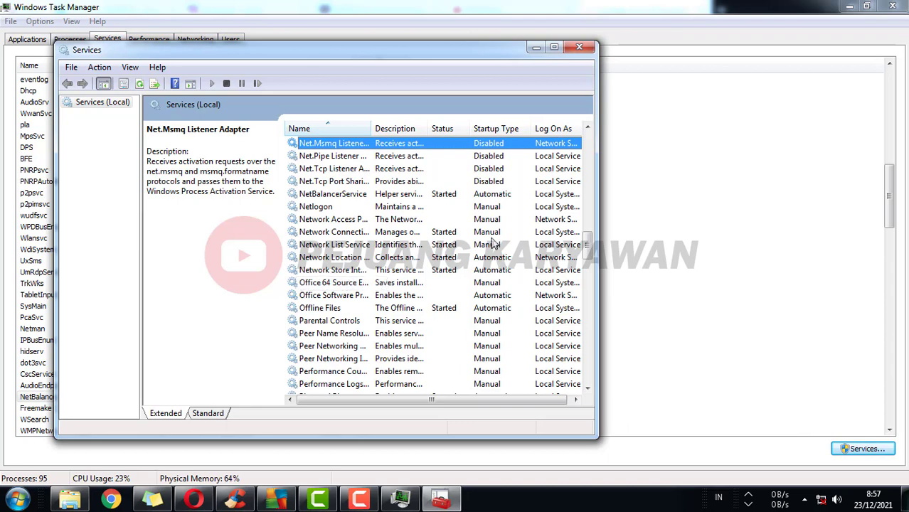
{"action": "key", "text": "Down"}
{"action": "key", "text": "Down"}
{"action": "key", "text": "Down"}
{"action": "key", "text": "Down"}
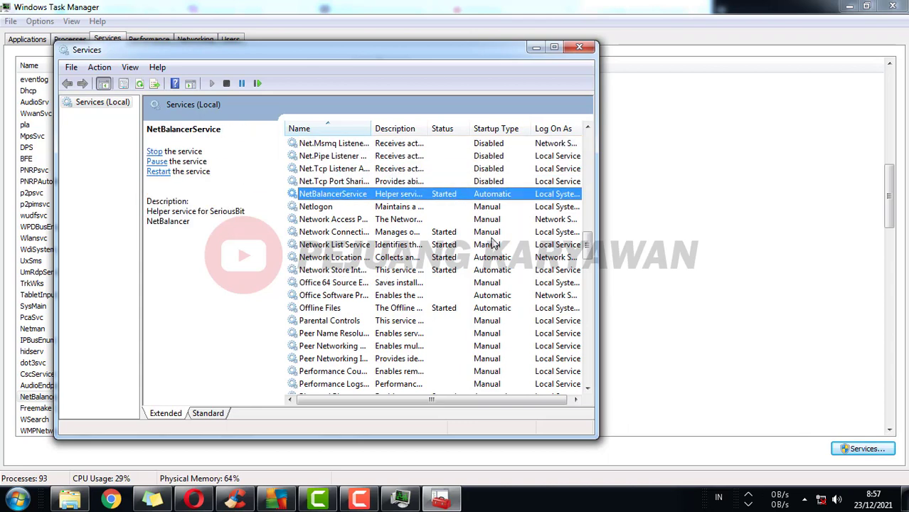
Open the properties of NetBalancerService and stop the service.
{"action": "right_click", "coordinate": [436, 203]}
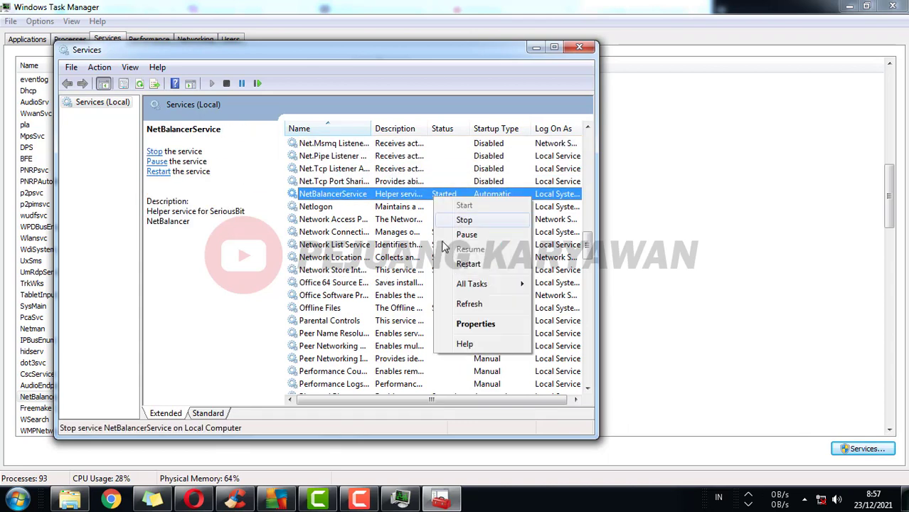
{"action": "left_click", "coordinate": [470, 327]}
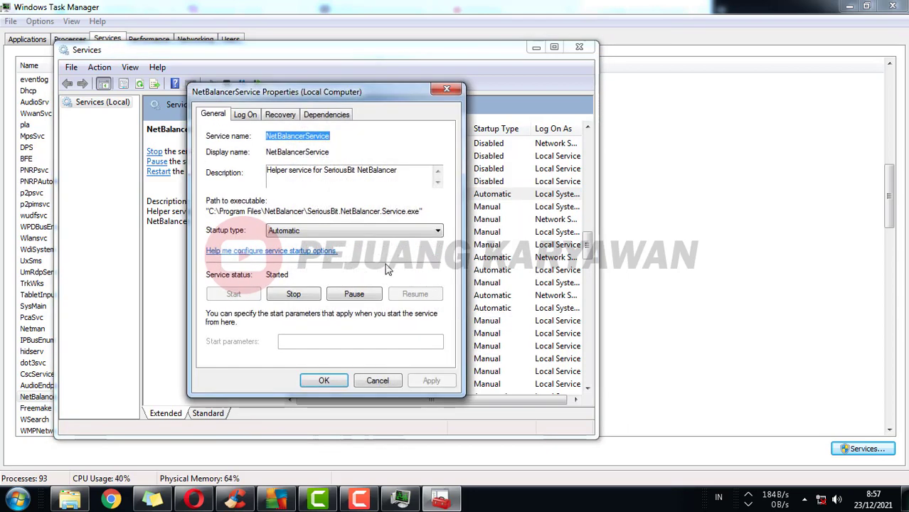
{"action": "left_click", "coordinate": [296, 299]}
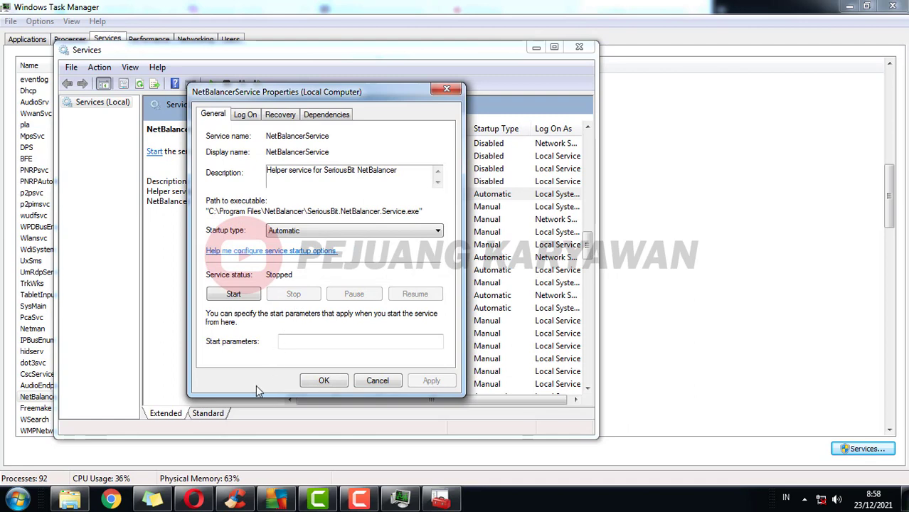
Switch back to File Explorer, open the Patch folder, and select the Patch application.
{"action": "left_click", "coordinate": [70, 499]}
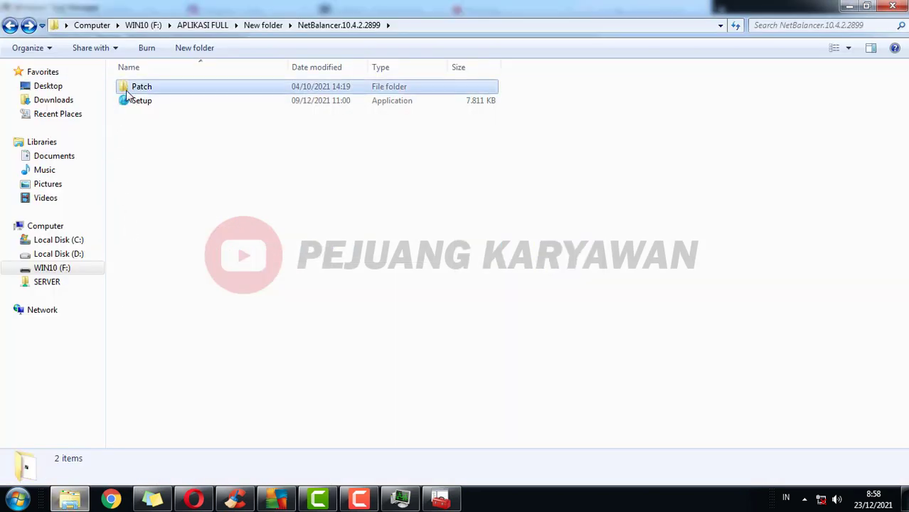
{"action": "double_click", "coordinate": [136, 87]}
{"action": "left_click", "coordinate": [132, 91]}
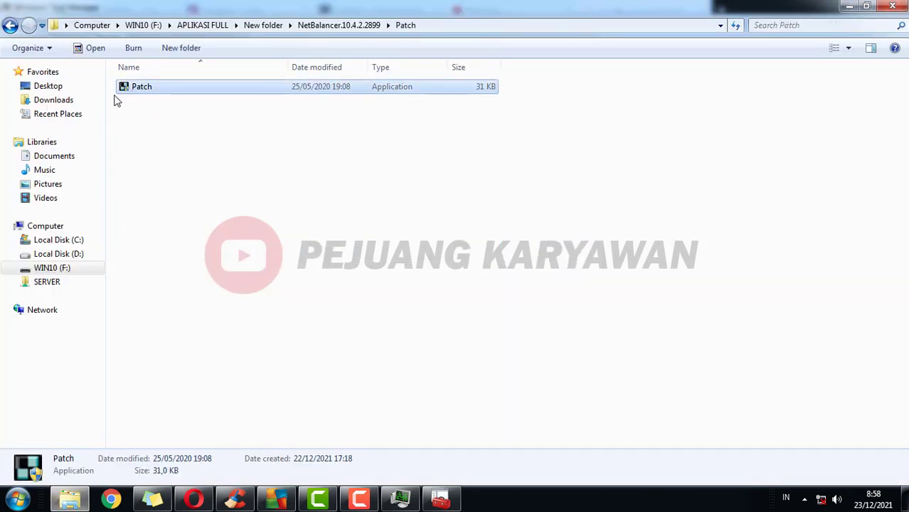
Copy the Patch application into C:\Program Files\NetBalancer, replacing the existing Patch.exe.
{"action": "left_click", "coordinate": [82, 242]}
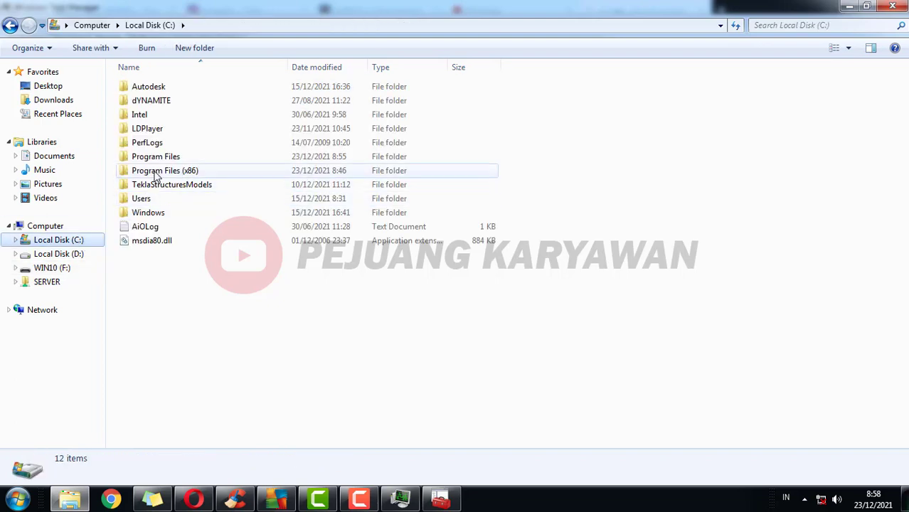
{"action": "double_click", "coordinate": [155, 157]}
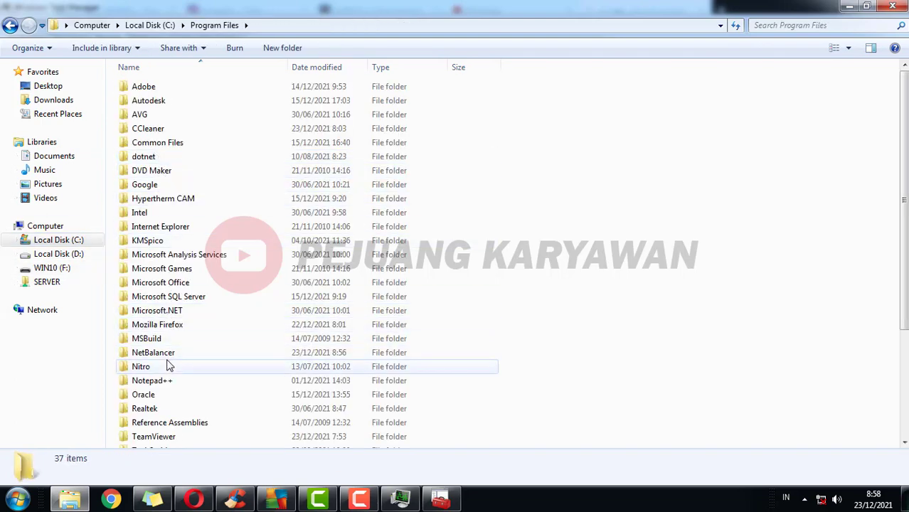
{"action": "double_click", "coordinate": [171, 353]}
{"action": "key", "text": "ctrl+v"}
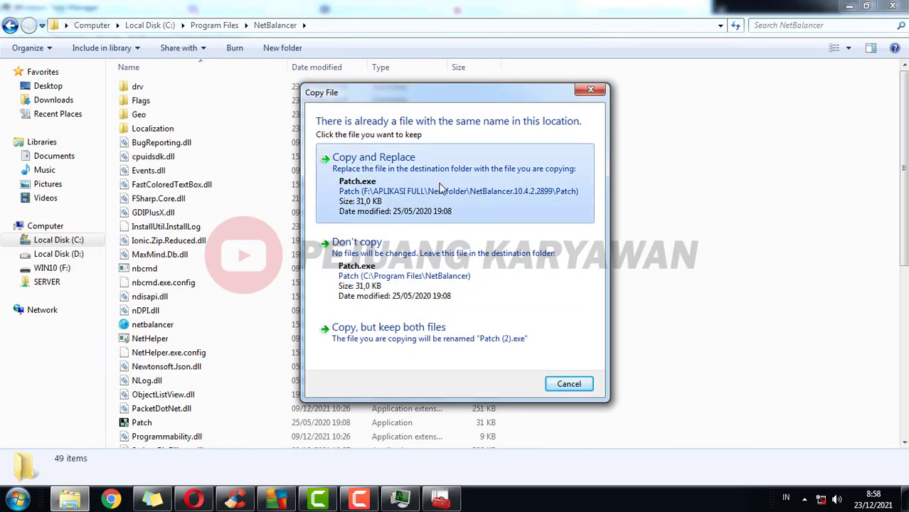
{"action": "left_click", "coordinate": [373, 158]}
{"action": "left_click", "coordinate": [434, 305]}
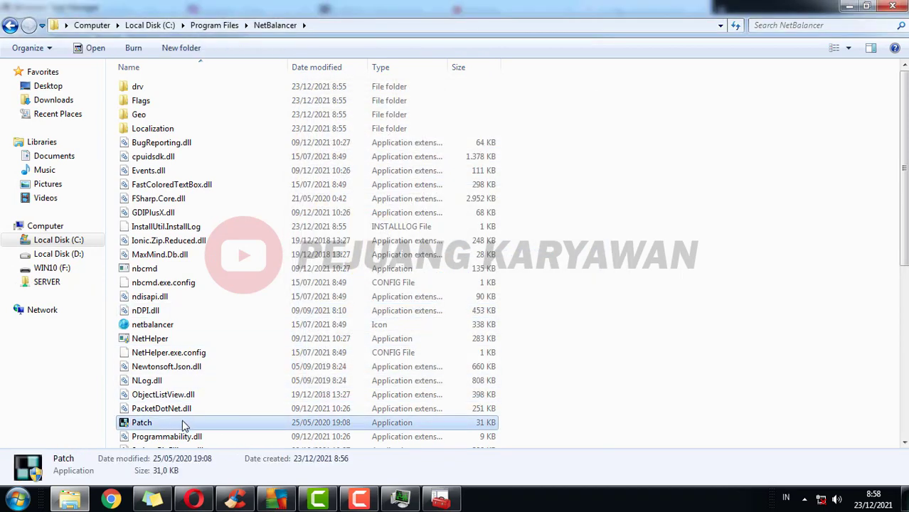
Run the Patch application from the NetBalancer program folder, apply the patch without making a backup, and exit the patcher.
{"action": "left_click", "coordinate": [804, 499]}
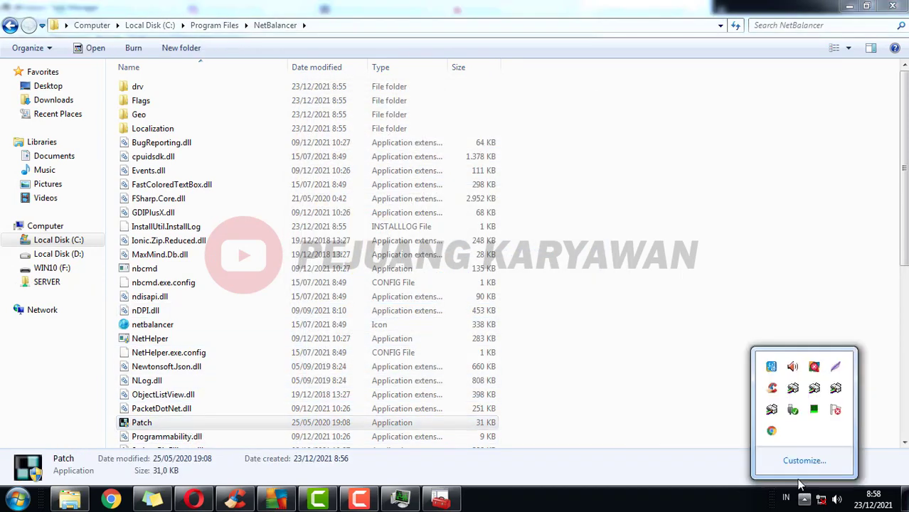
{"action": "left_click", "coordinate": [685, 418]}
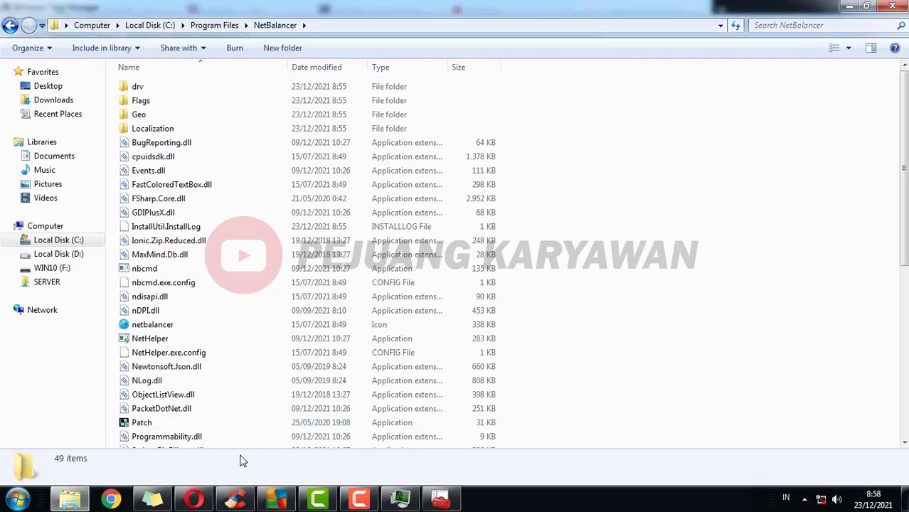
{"action": "double_click", "coordinate": [142, 422]}
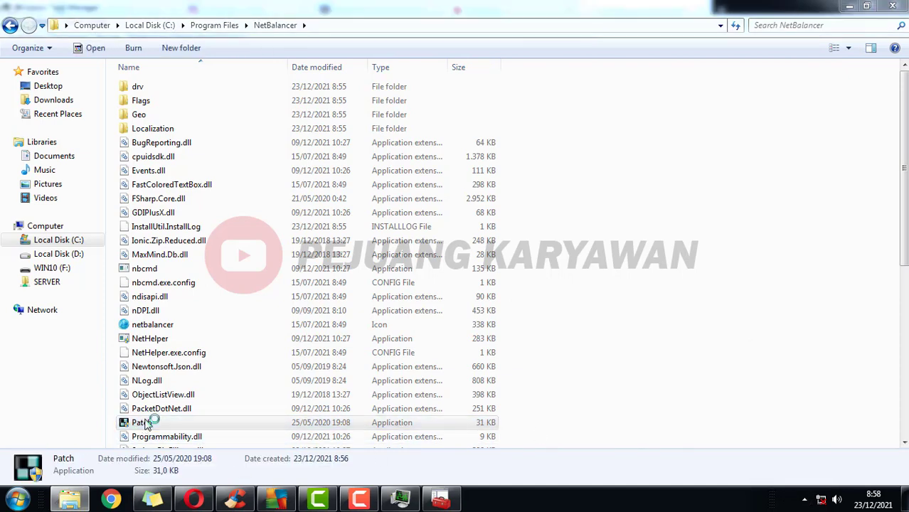
{"action": "left_click", "coordinate": [439, 334]}
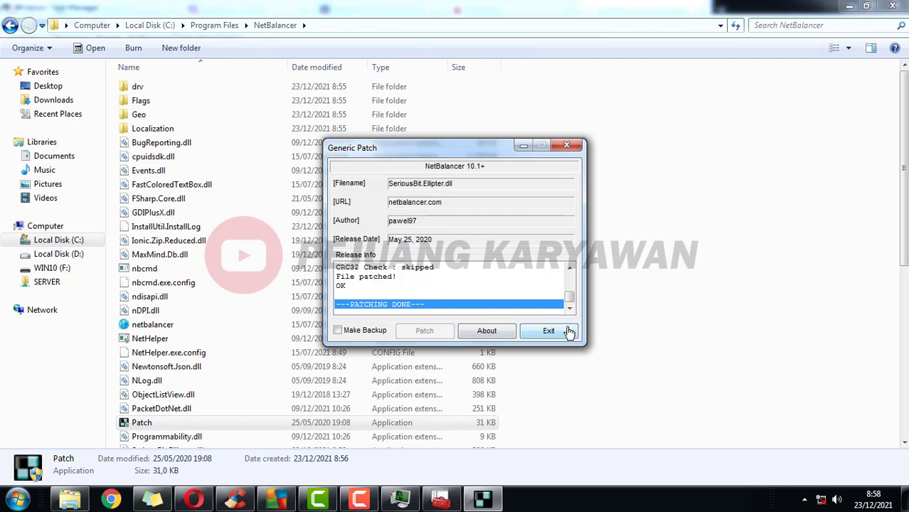
{"action": "left_click", "coordinate": [566, 335]}
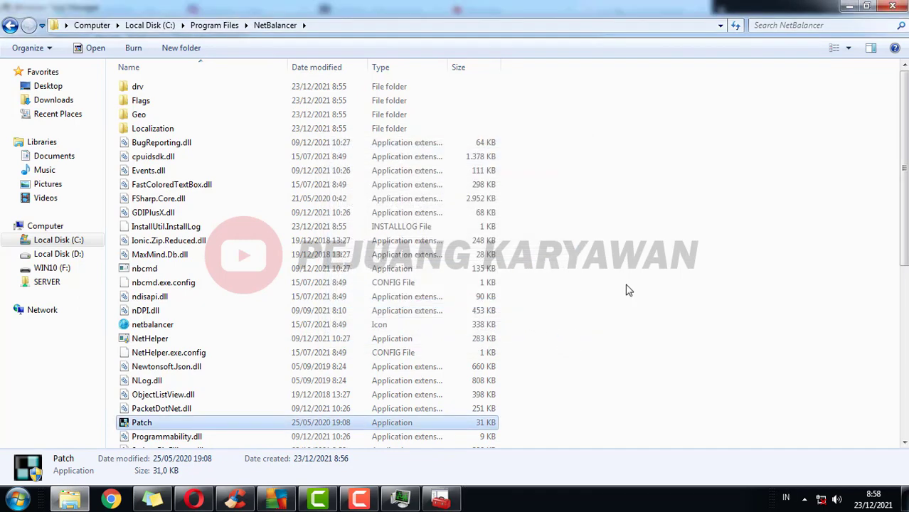
Return to the Services console, start NetBalancerService from its properties, and close the console.
{"action": "left_click", "coordinate": [906, 506]}
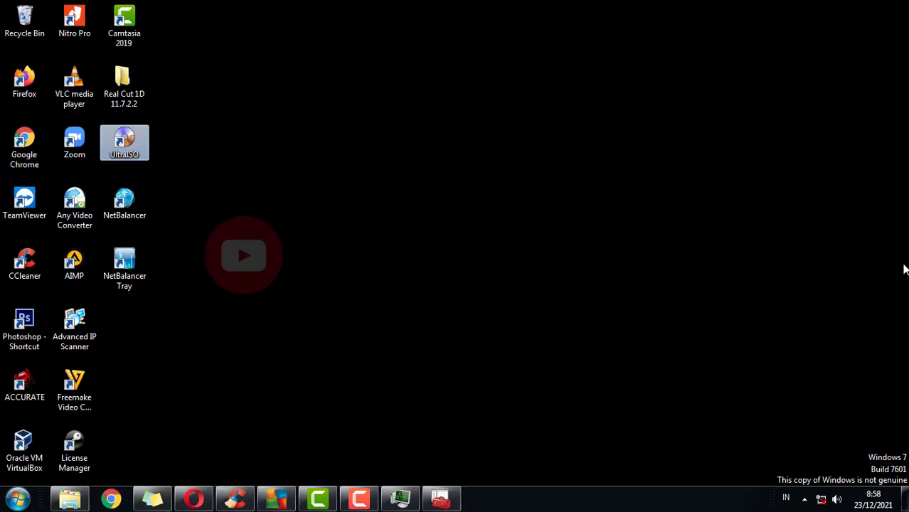
{"action": "left_click", "coordinate": [138, 202]}
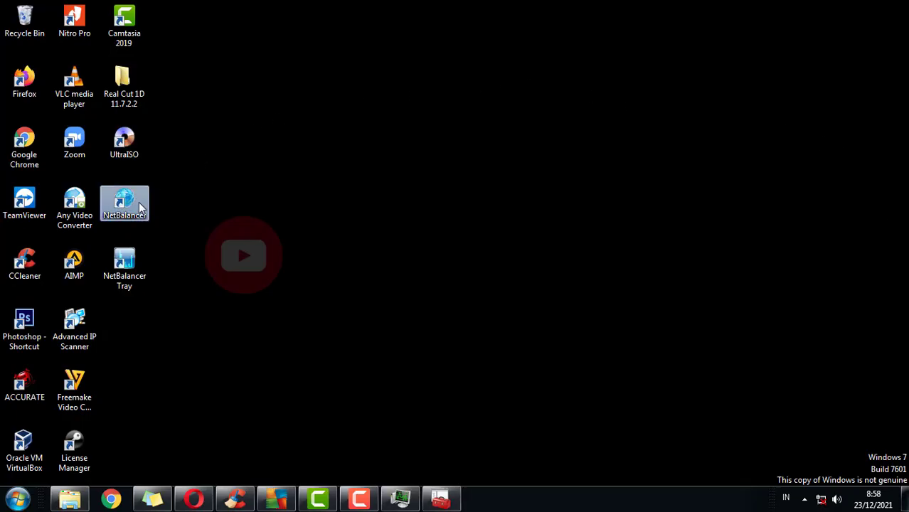
{"action": "left_click", "coordinate": [439, 500]}
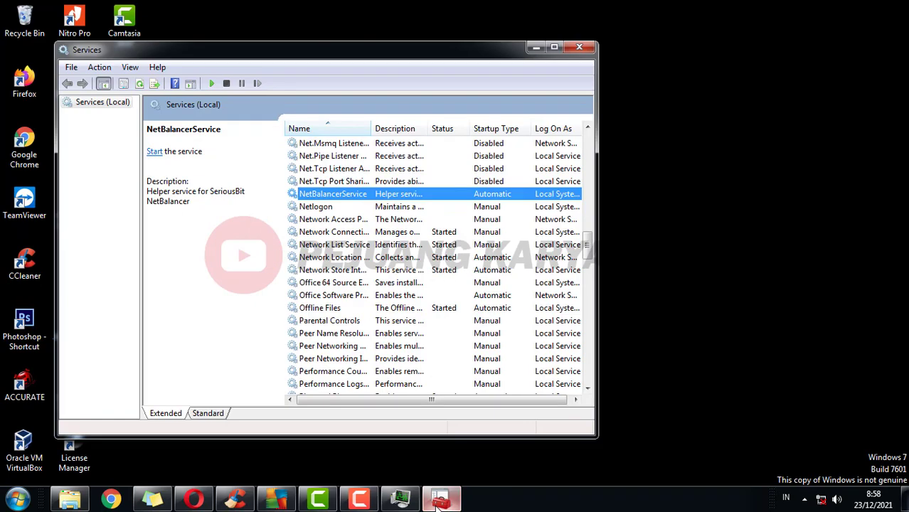
{"action": "right_click", "coordinate": [348, 197]}
{"action": "left_click", "coordinate": [386, 317]}
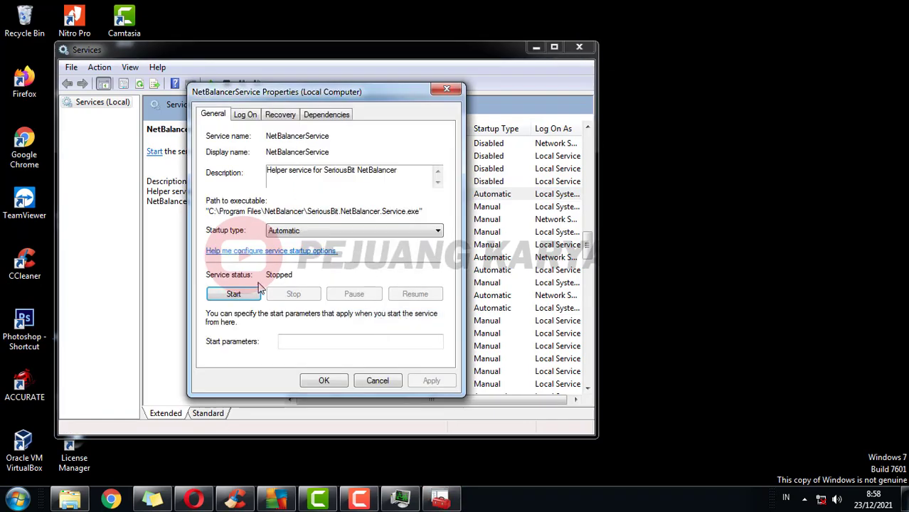
{"action": "left_click", "coordinate": [235, 294]}
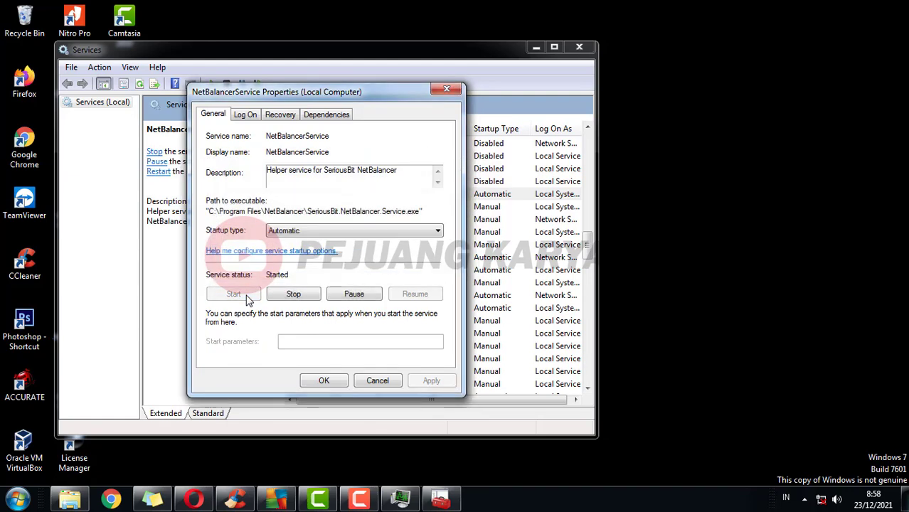
{"action": "left_click", "coordinate": [317, 380]}
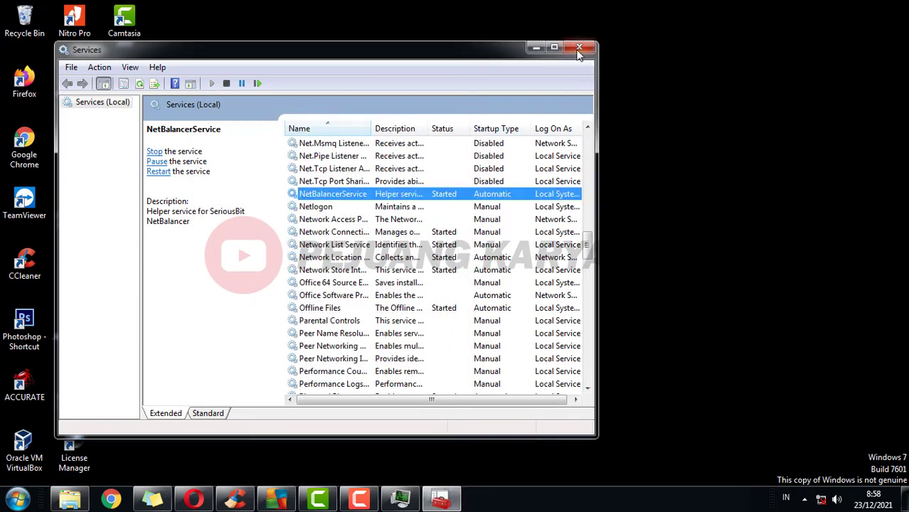
{"action": "left_click", "coordinate": [579, 48]}
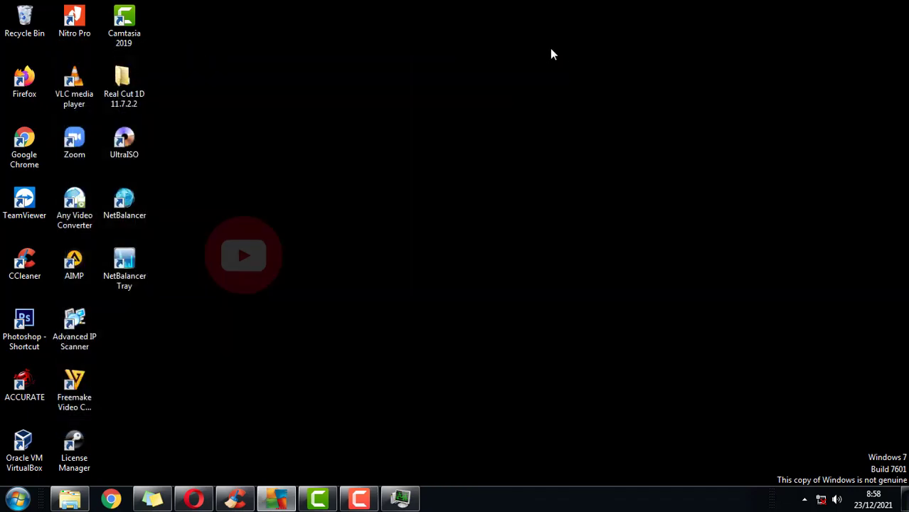
Launch NetBalancer from the desktop, turn off Synchronize and cancel the Cloud Sync setup, and maximize the main window.
{"action": "double_click", "coordinate": [125, 206]}
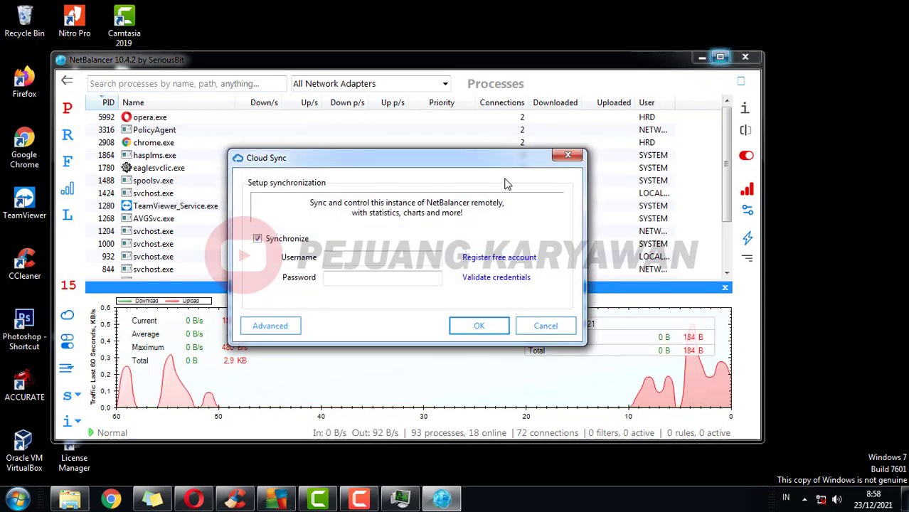
{"action": "left_click", "coordinate": [257, 239]}
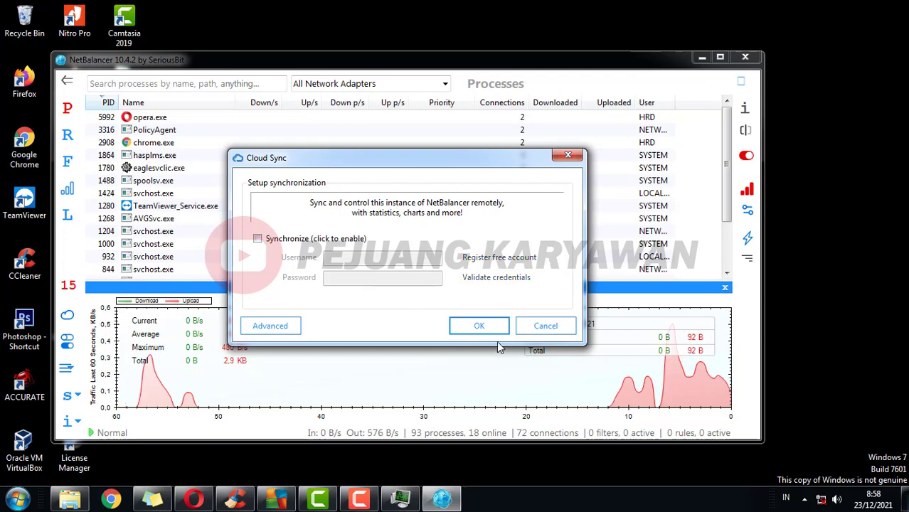
{"action": "left_click", "coordinate": [545, 326]}
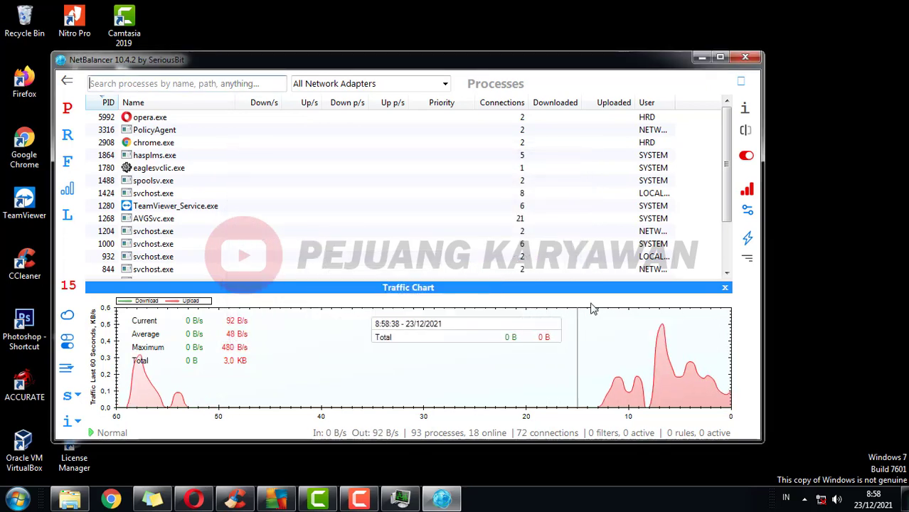
{"action": "left_click", "coordinate": [719, 57]}
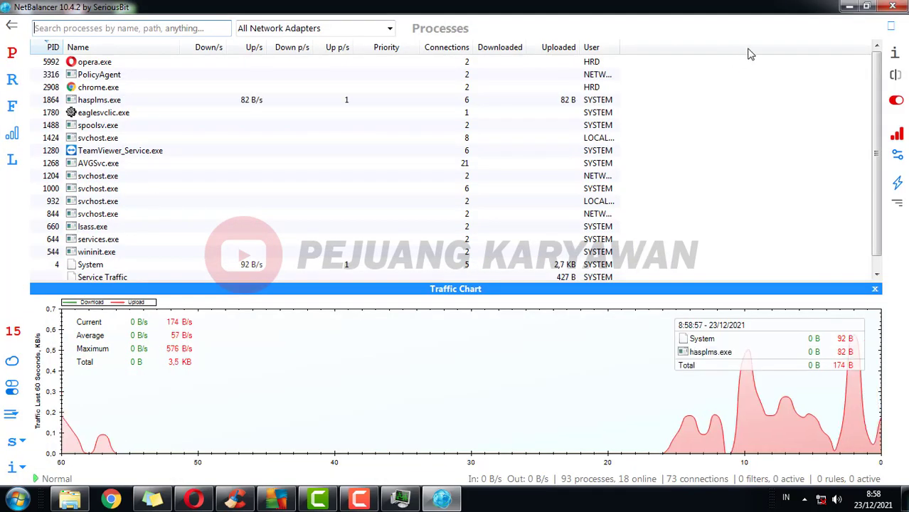
Close NetBalancer, relaunch it from the desktop to check its process list, and close it again.
{"action": "left_click", "coordinate": [893, 5]}
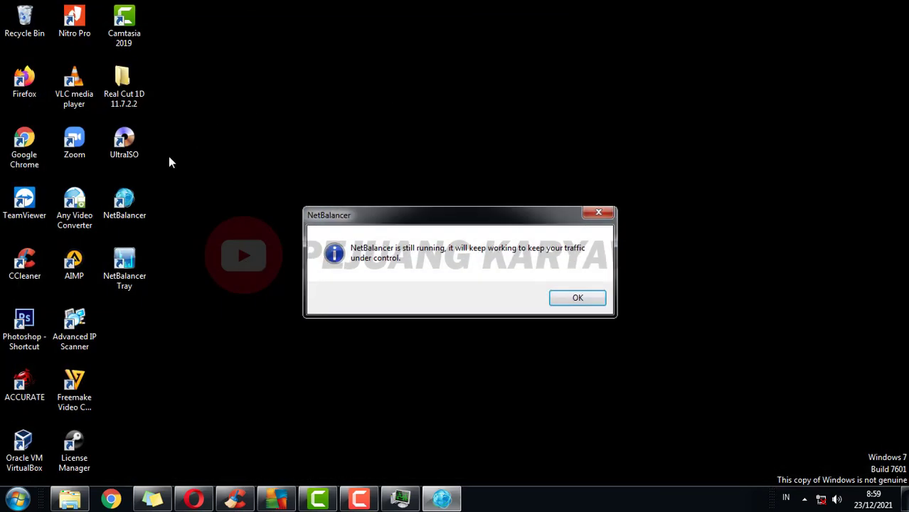
{"action": "left_click", "coordinate": [572, 302]}
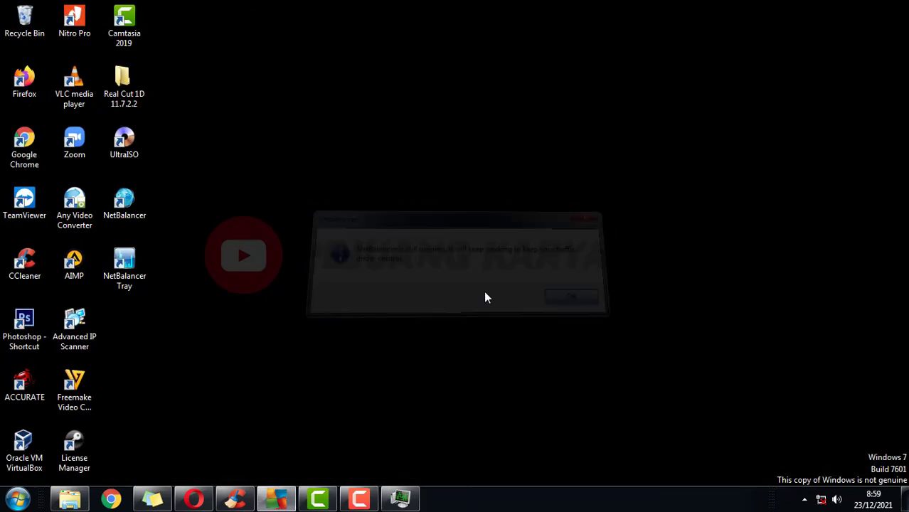
{"action": "double_click", "coordinate": [130, 212]}
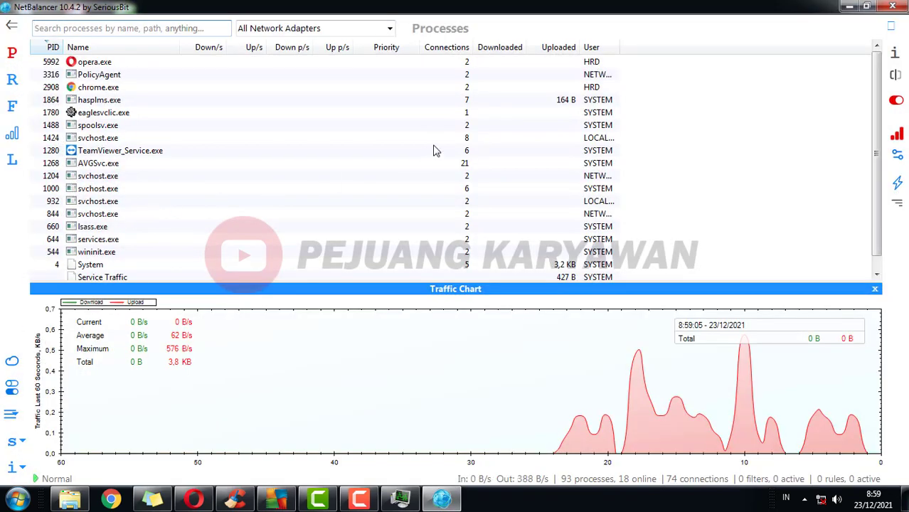
{"action": "left_click", "coordinate": [900, 5]}
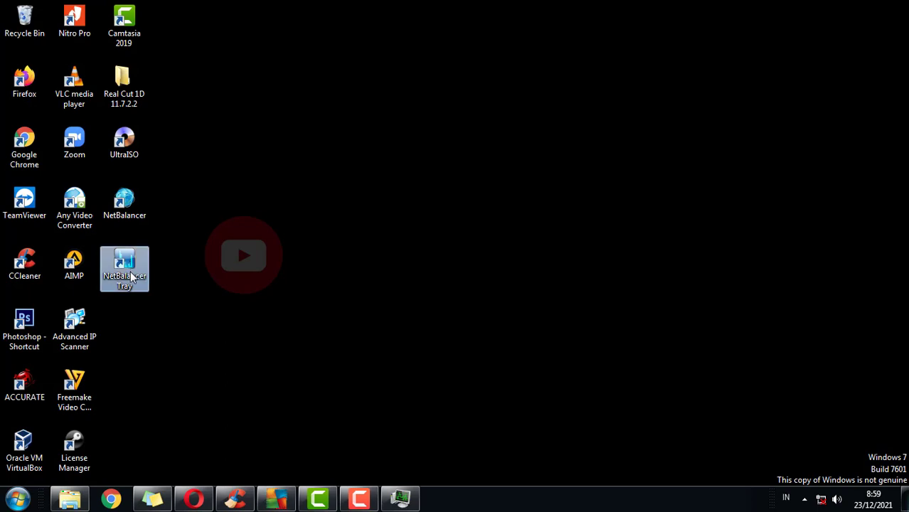
Launch NetBalancer Tray, add its toolbar to the taskbar, and move the floating traffic monitor to the desktop's right edge.
{"action": "double_click", "coordinate": [131, 277]}
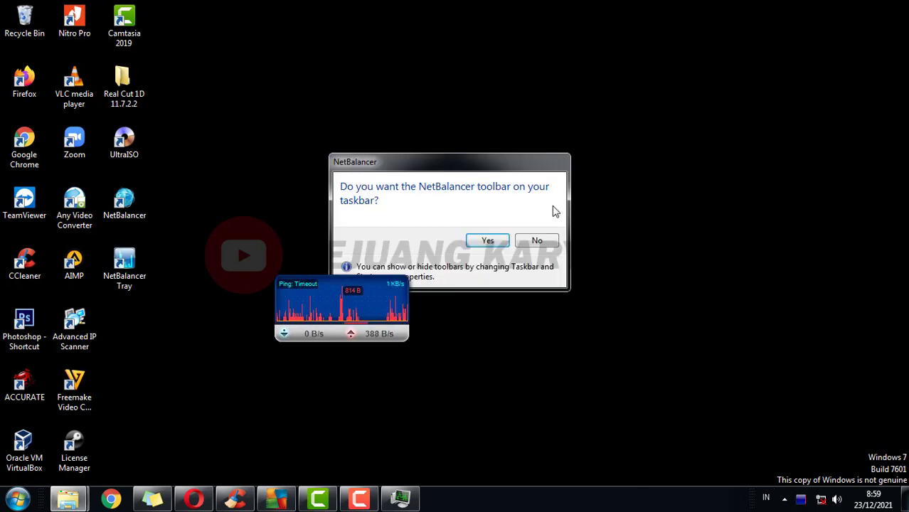
{"action": "left_click", "coordinate": [488, 241]}
{"action": "left_click_drag", "start_coordinate": [357, 295], "coordinate": [847, 166]}
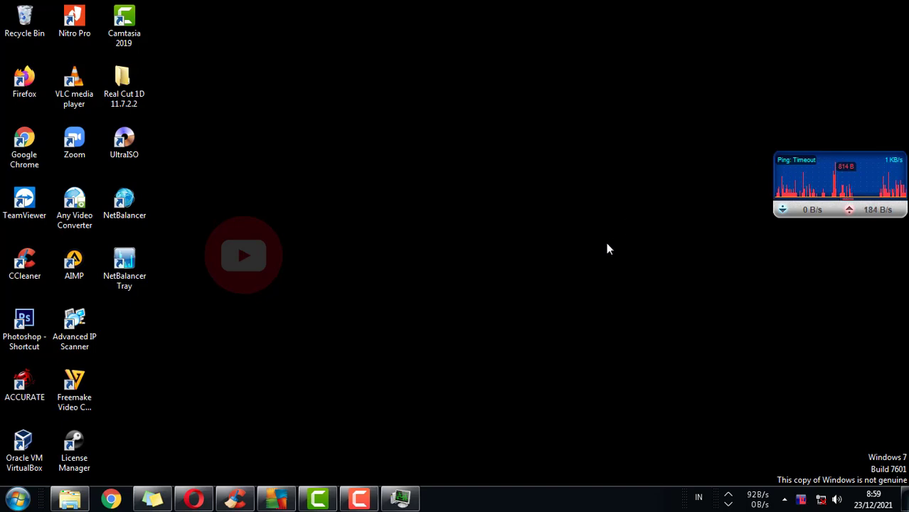
Reopen NetBalancer from the desktop and move the floating traffic monitor into the empty area beside the process list.
{"action": "double_click", "coordinate": [134, 219]}
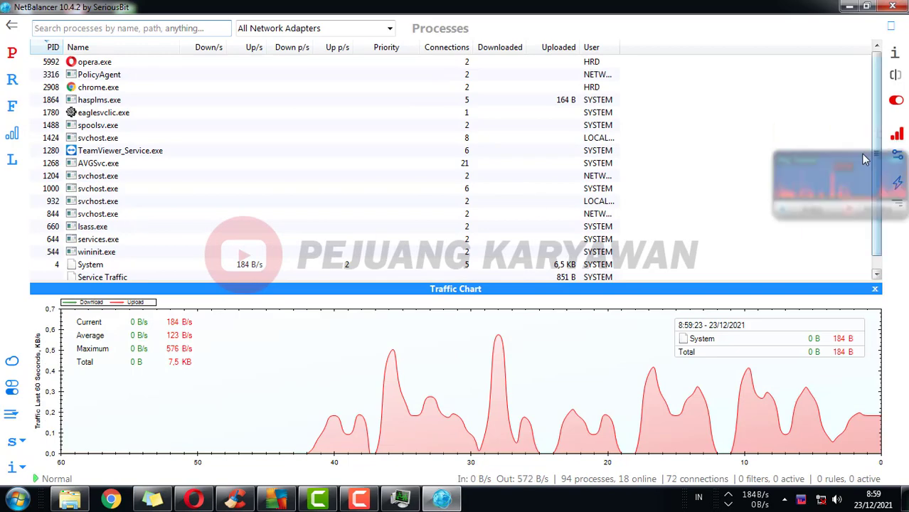
{"action": "left_click_drag", "start_coordinate": [795, 167], "coordinate": [732, 133]}
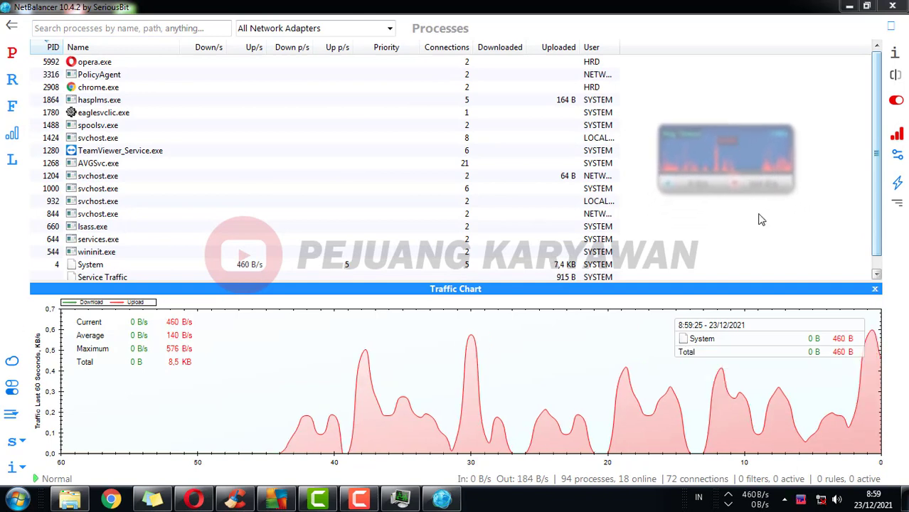